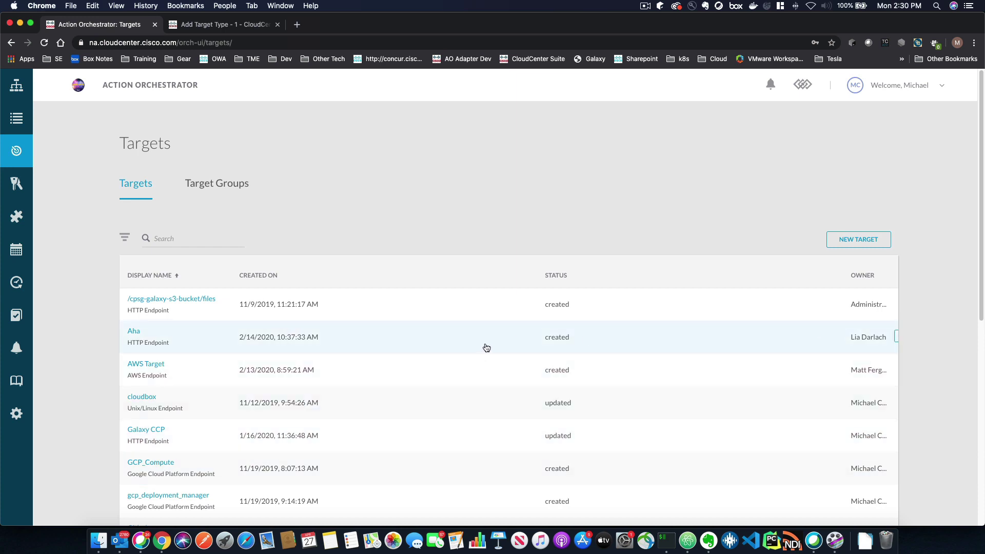
Step: Start a new target and make its type HTTP Endpoint
{"action": "left_click", "coordinate": [220, 186]}
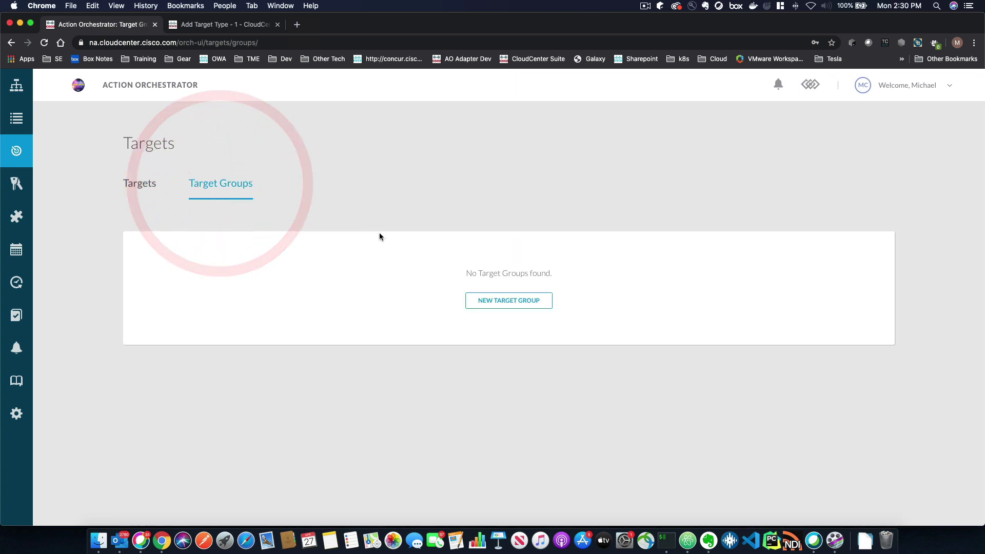
{"action": "left_click", "coordinate": [137, 186]}
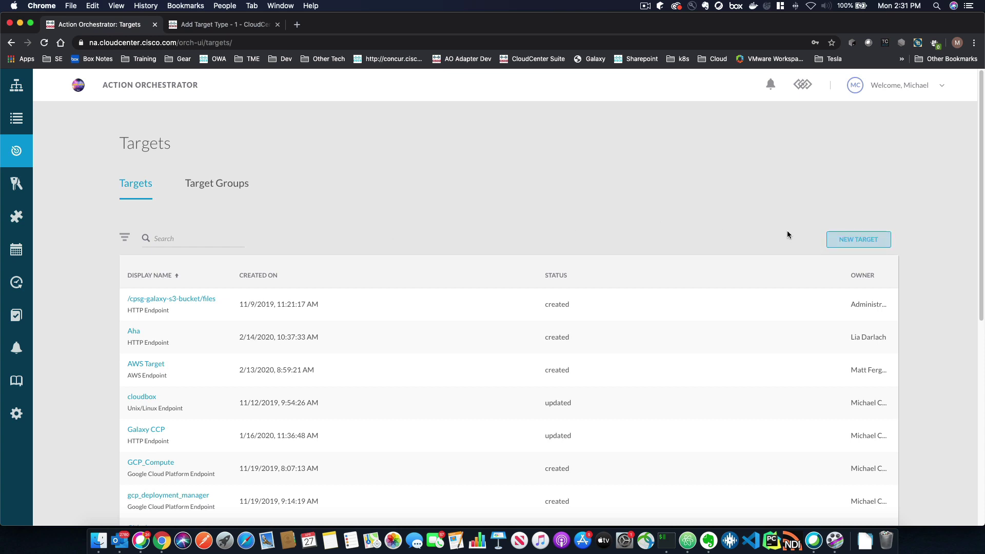
{"action": "left_click", "coordinate": [857, 240]}
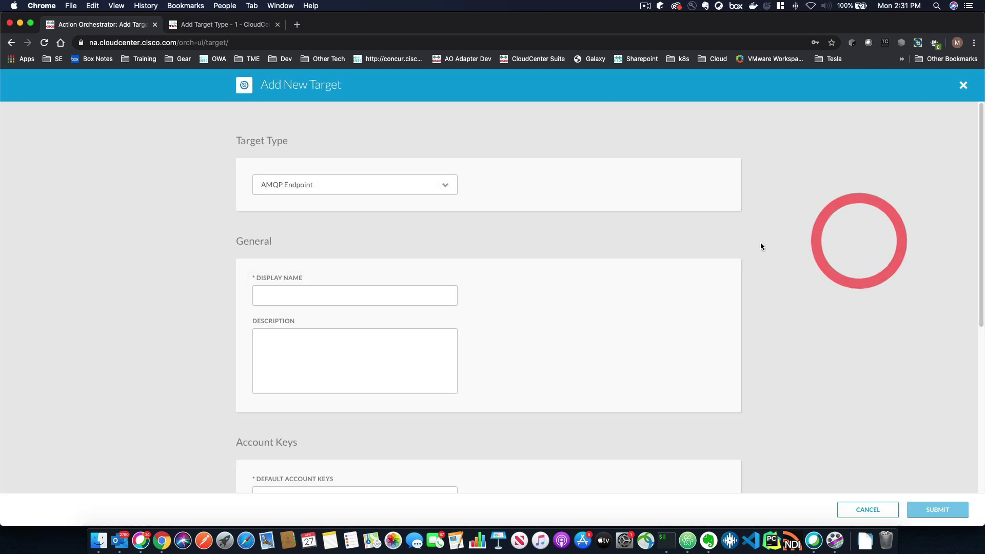
{"action": "left_click", "coordinate": [406, 183]}
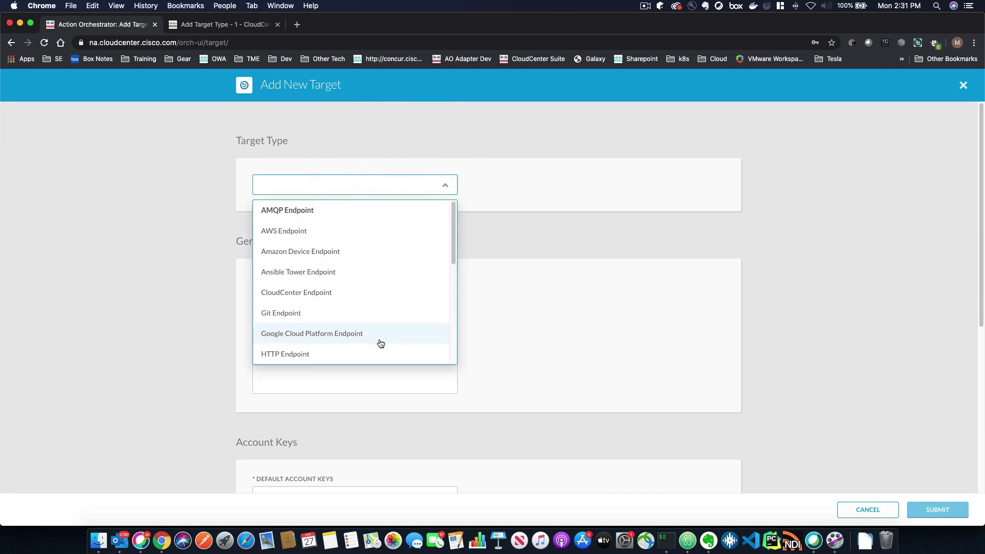
{"action": "left_click", "coordinate": [302, 356]}
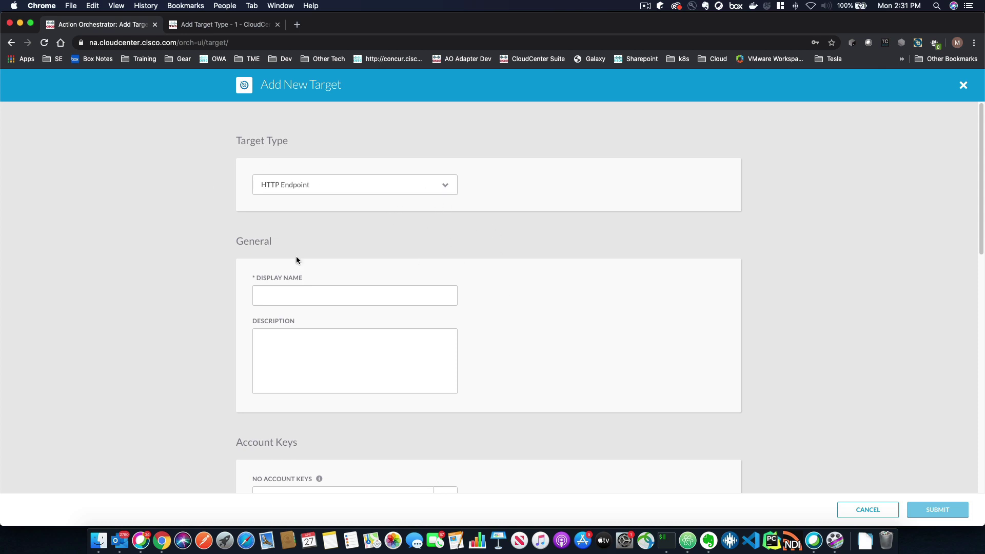
Step: Name the target 'New HTTP endpoint', keep No Account Keys False, and add a new default account key
{"action": "left_click", "coordinate": [282, 295]}
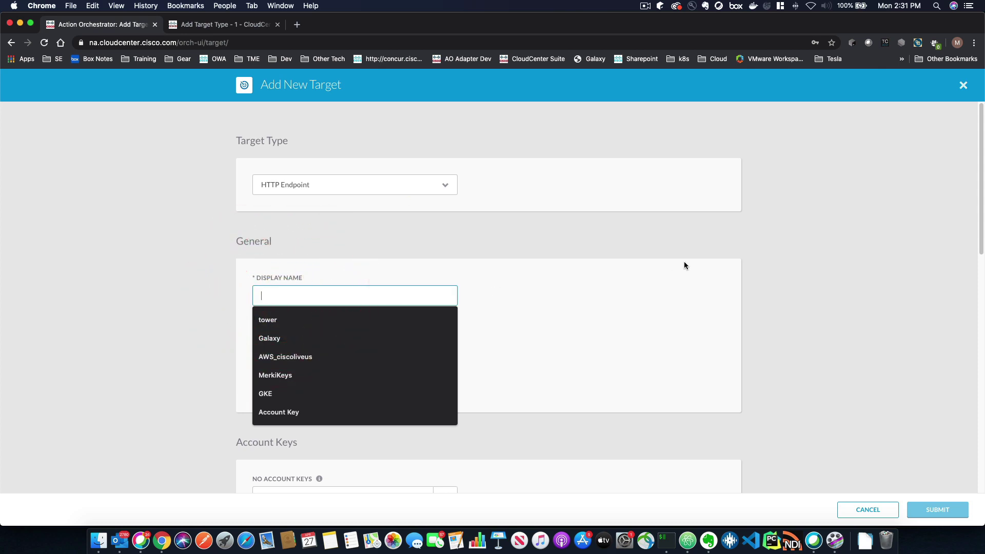
{"action": "type", "text": "New HTTP endpoint"}
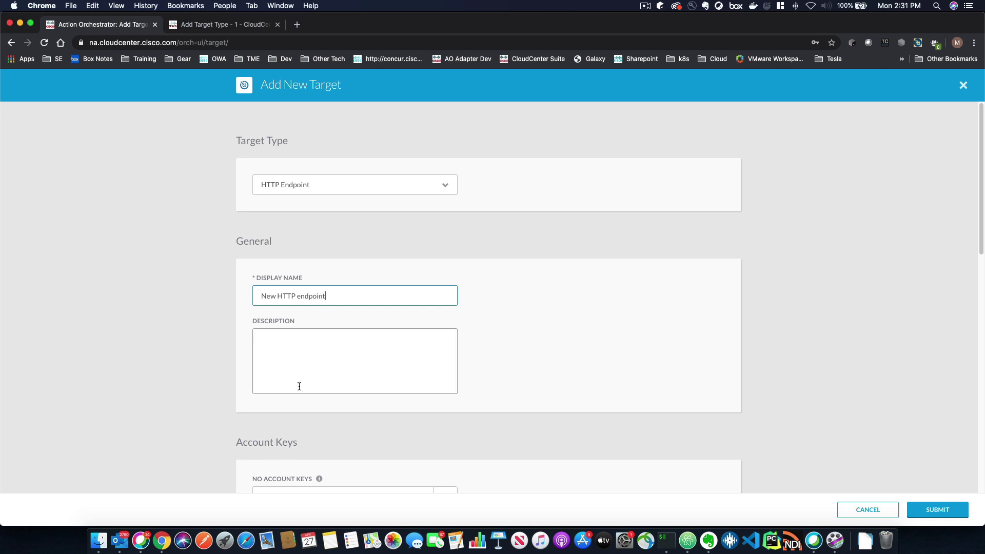
{"action": "scroll", "coordinate": [312, 384], "scroll_direction": "down", "scroll_amount": 3}
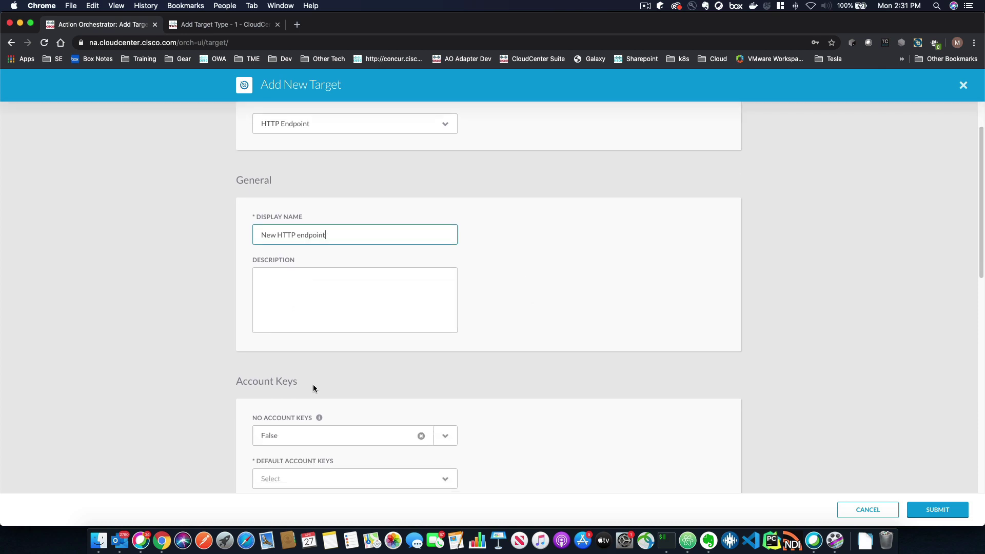
{"action": "left_click", "coordinate": [445, 434]}
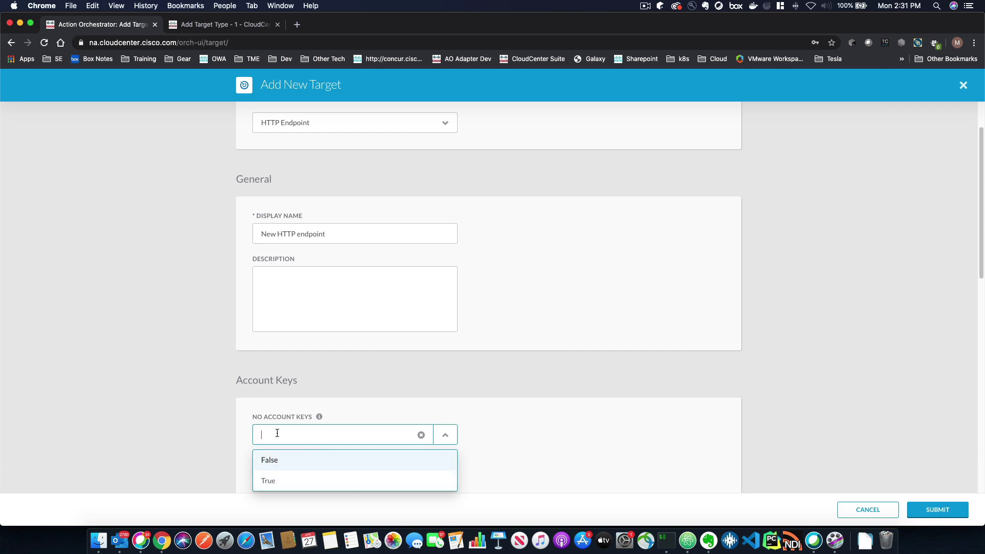
{"action": "left_click", "coordinate": [523, 459]}
{"action": "scroll", "coordinate": [522, 457], "scroll_direction": "down", "scroll_amount": 2}
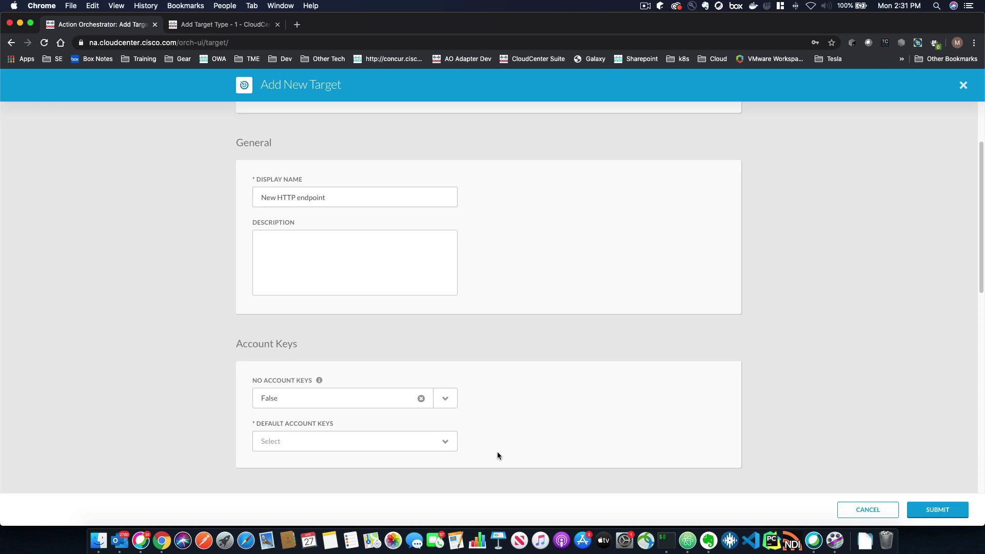
{"action": "left_click", "coordinate": [444, 440]}
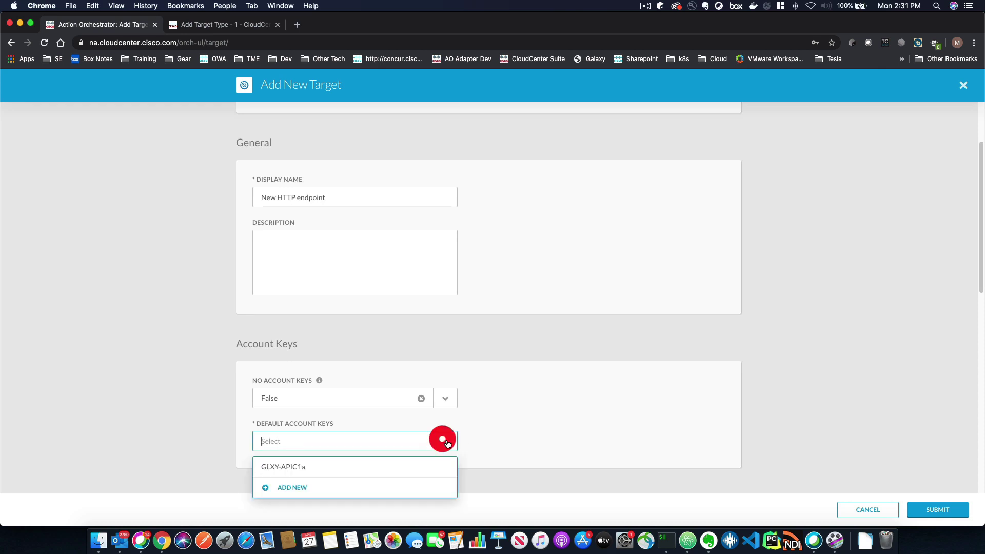
{"action": "left_click", "coordinate": [287, 487]}
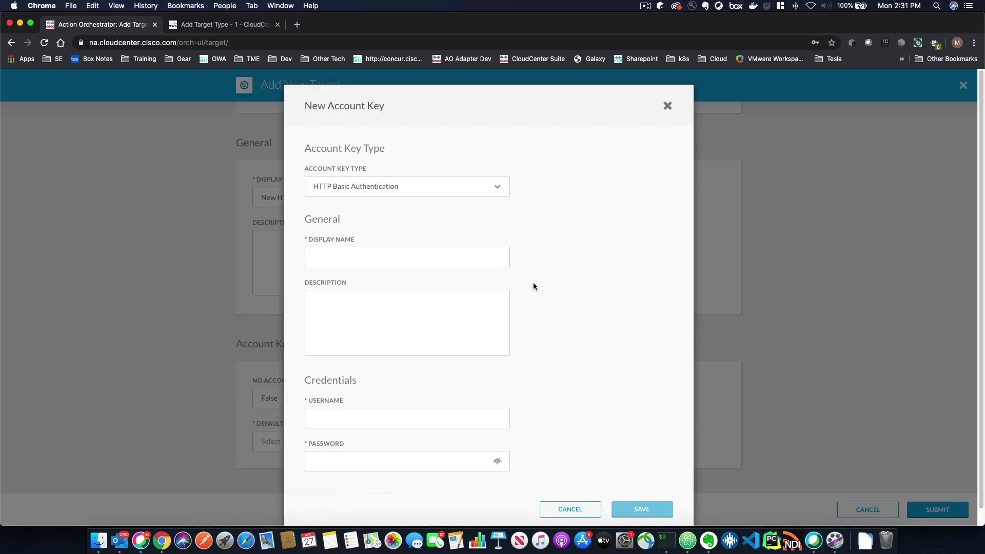
Step: Save an HTTP Basic Authentication key 'new http endpoint key' with the username and password
{"action": "left_click", "coordinate": [445, 186]}
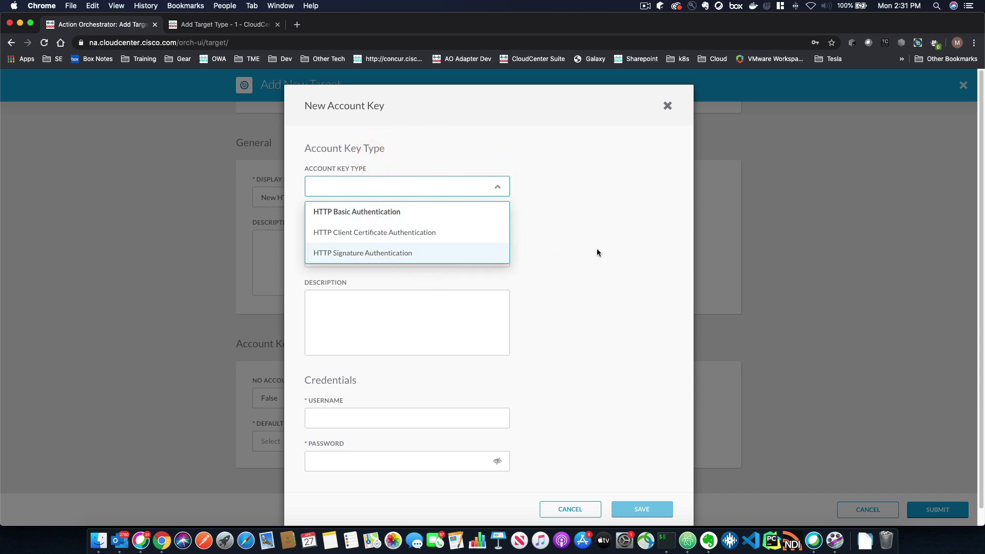
{"action": "left_click", "coordinate": [569, 224]}
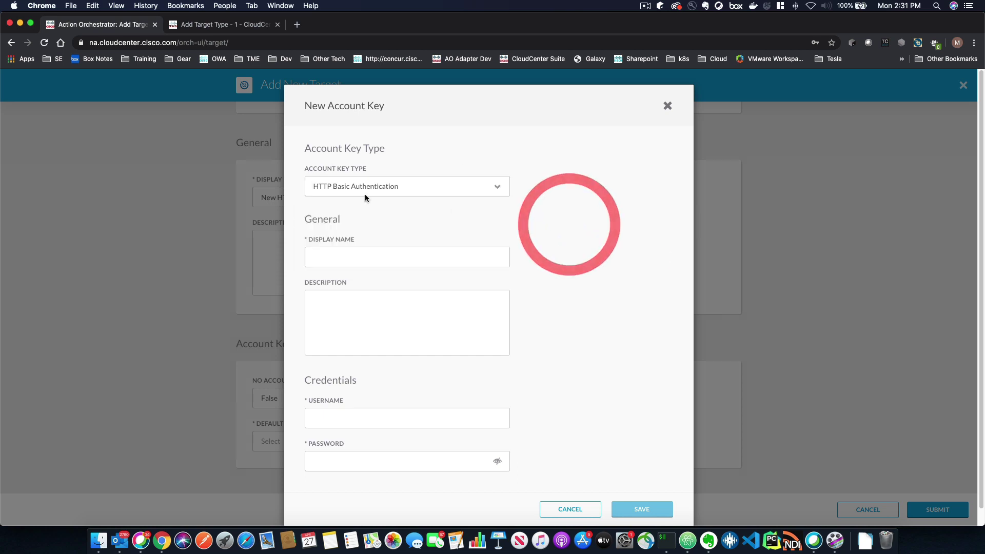
{"action": "left_click", "coordinate": [336, 255]}
{"action": "type", "text": "new http endp"}
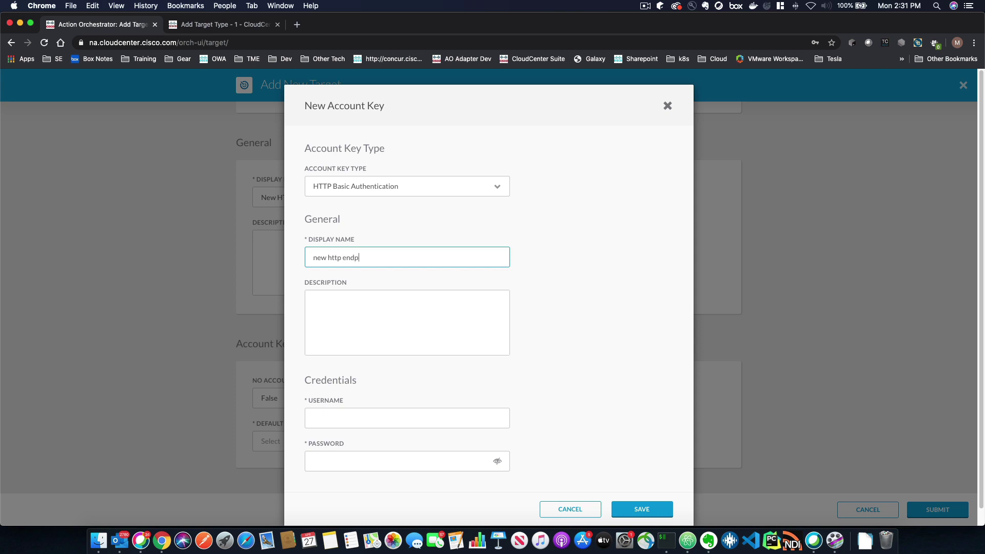
{"action": "type", "text": "oint key"}
{"action": "left_click", "coordinate": [329, 418]}
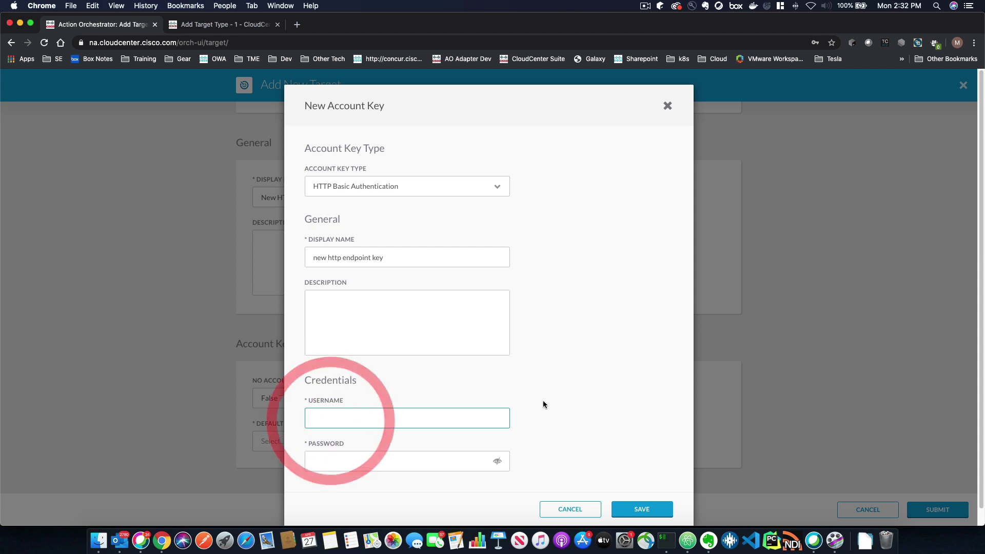
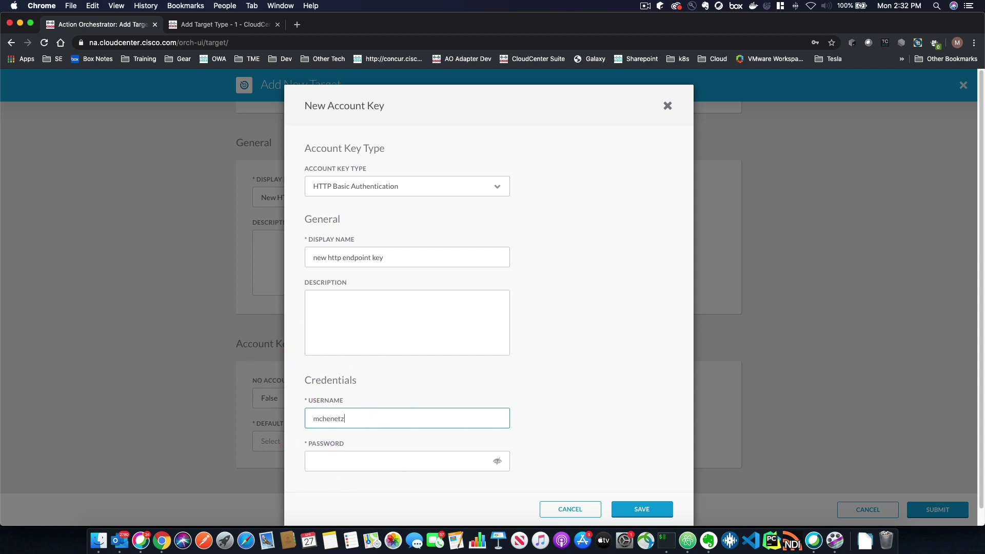
{"action": "key", "text": "Tab"}
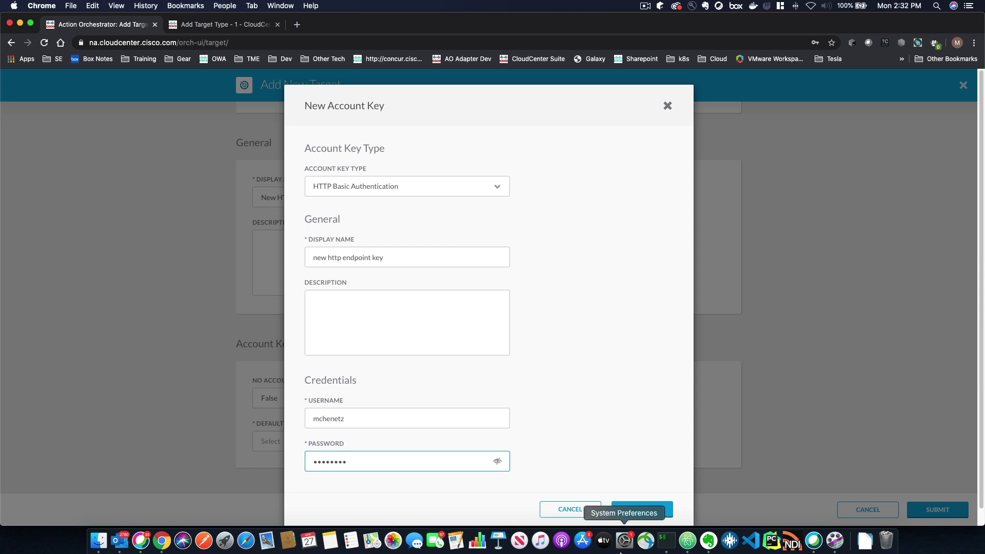
{"action": "left_click", "coordinate": [642, 510]}
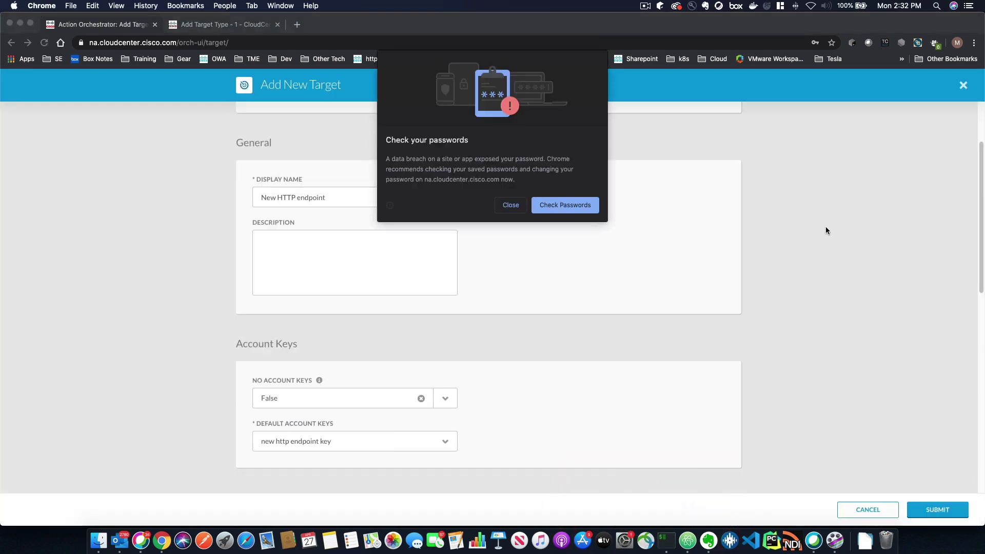
Step: Dismiss the password warning and set the endpoint protocol to HTTP
{"action": "left_click", "coordinate": [510, 207]}
{"action": "scroll", "coordinate": [468, 363], "scroll_direction": "down", "scroll_amount": 5}
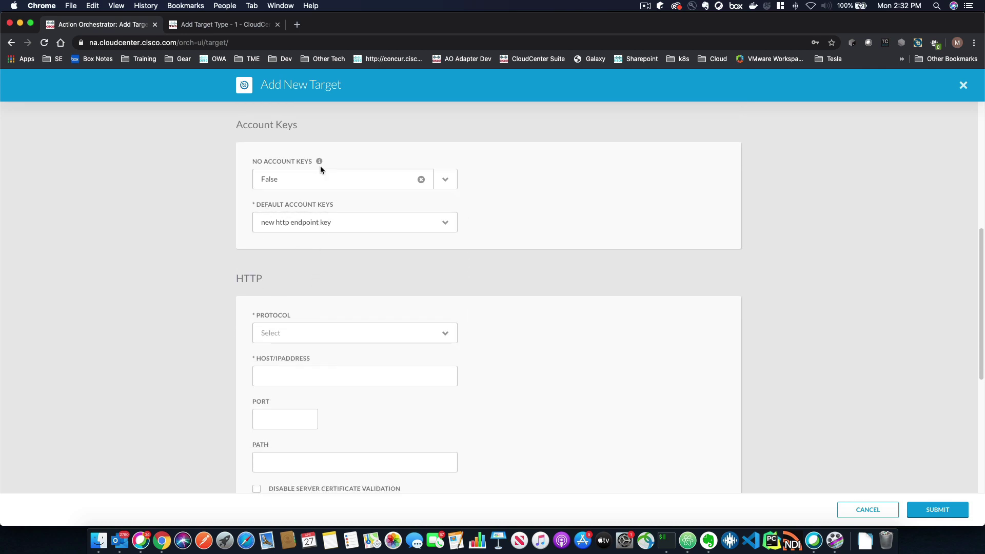
{"action": "left_click", "coordinate": [357, 333]}
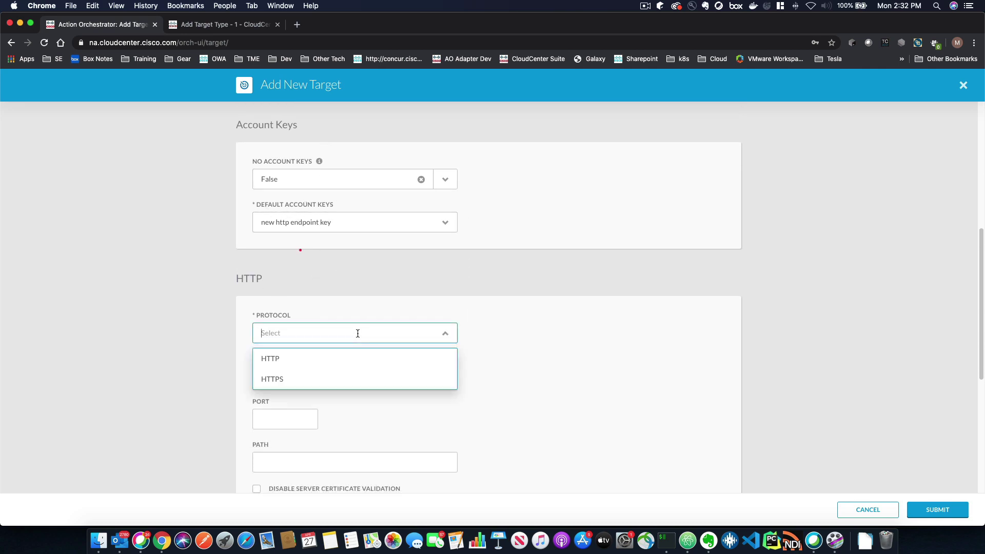
{"action": "left_click", "coordinate": [318, 358]}
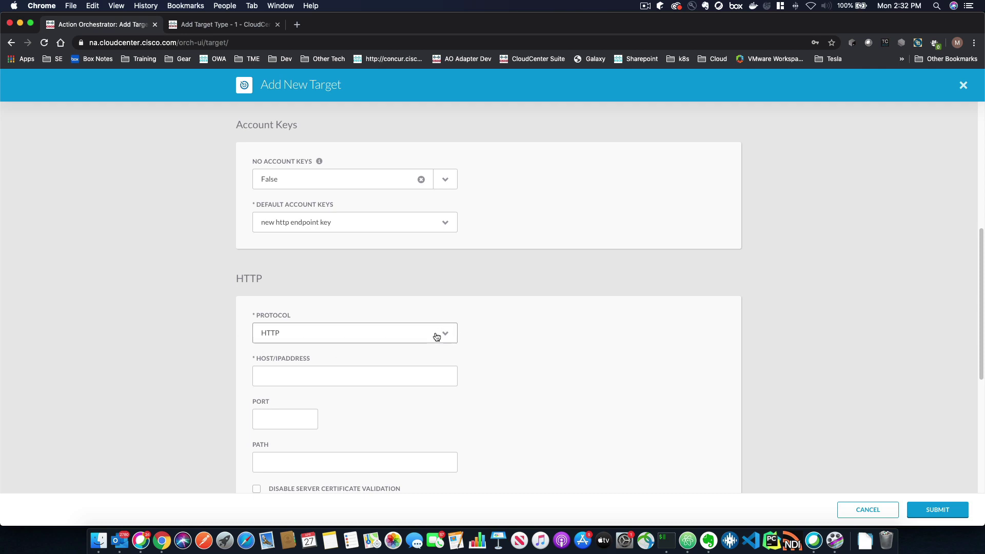
{"action": "left_click", "coordinate": [436, 333]}
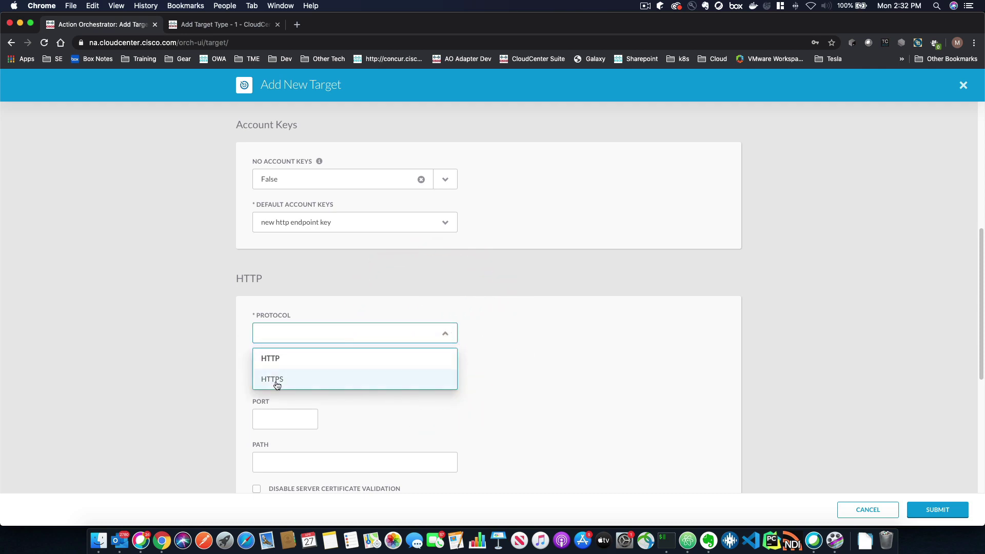
{"action": "left_click", "coordinate": [204, 347]}
Step: Enter host rest.cisco.com and port 80, then submit the new target
{"action": "left_click", "coordinate": [294, 381]}
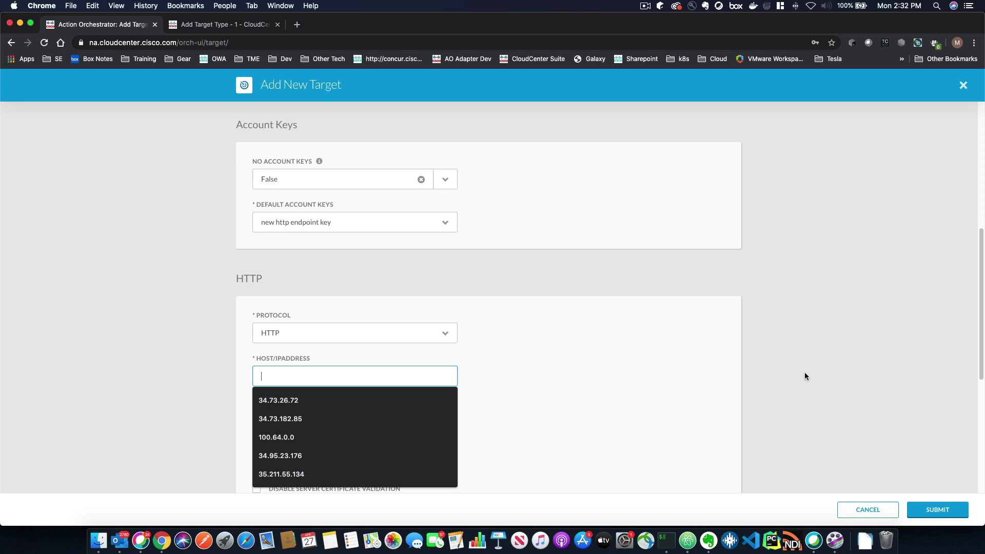
{"action": "type", "text": "rest.cisco.com"}
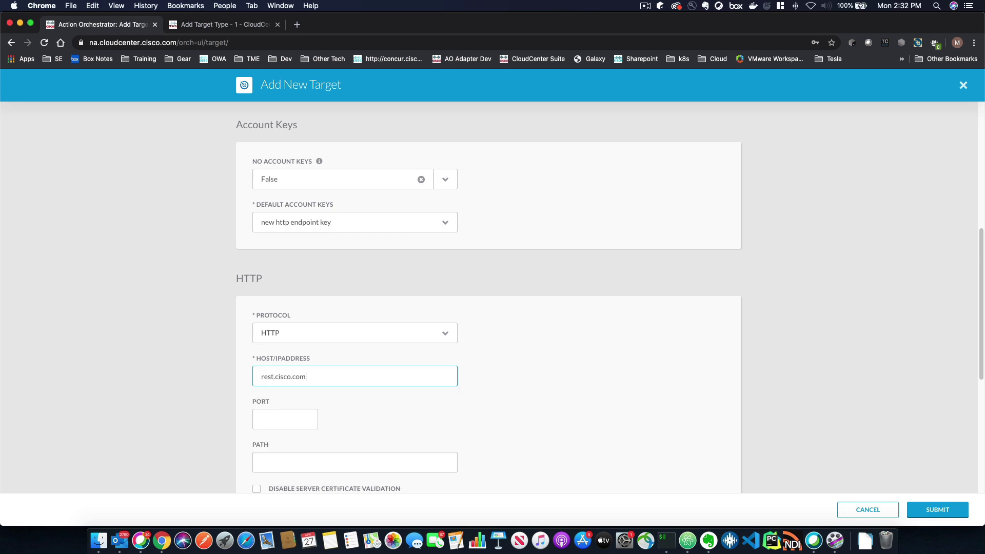
{"action": "left_click", "coordinate": [284, 419]}
{"action": "type", "text": "80"}
{"action": "key", "text": "Tab"}
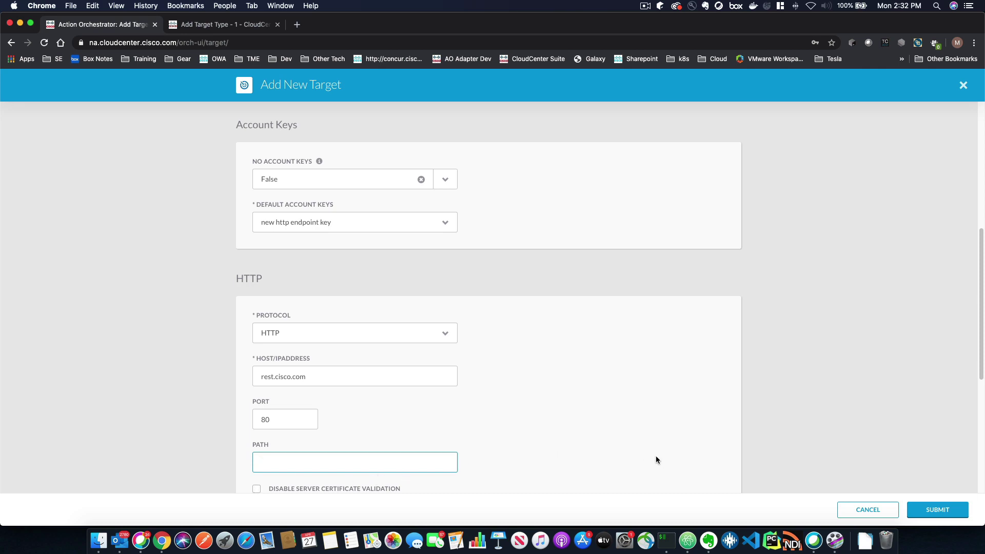
{"action": "left_click", "coordinate": [936, 511]}
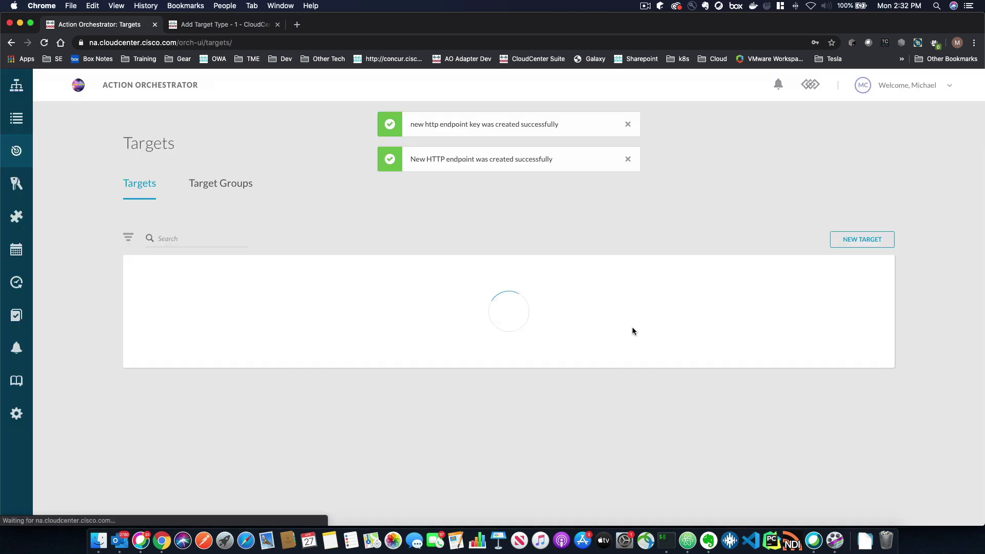
Step: Create a new workflow from the Workflows list
{"action": "scroll", "coordinate": [379, 405], "scroll_direction": "down", "scroll_amount": 5}
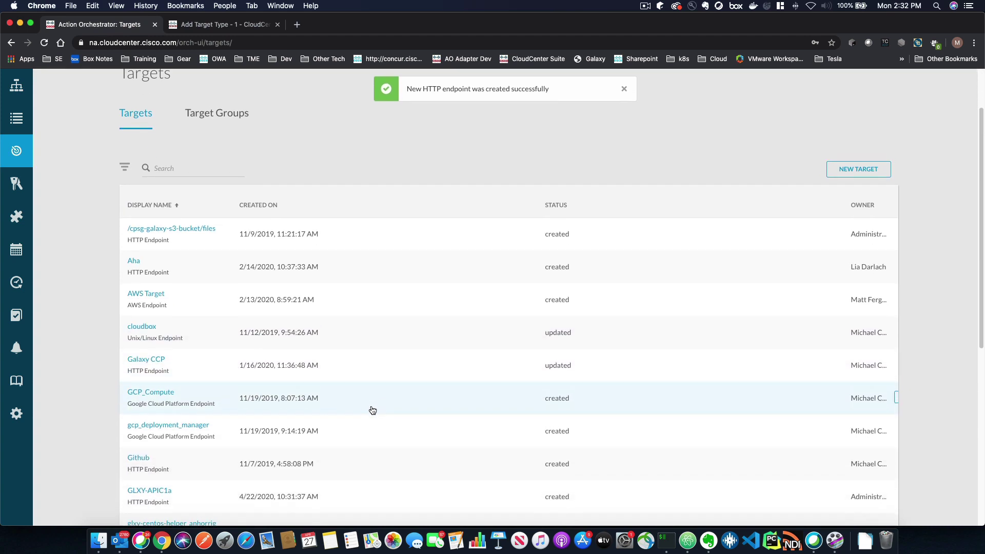
{"action": "scroll", "coordinate": [198, 374], "scroll_direction": "down", "scroll_amount": 2}
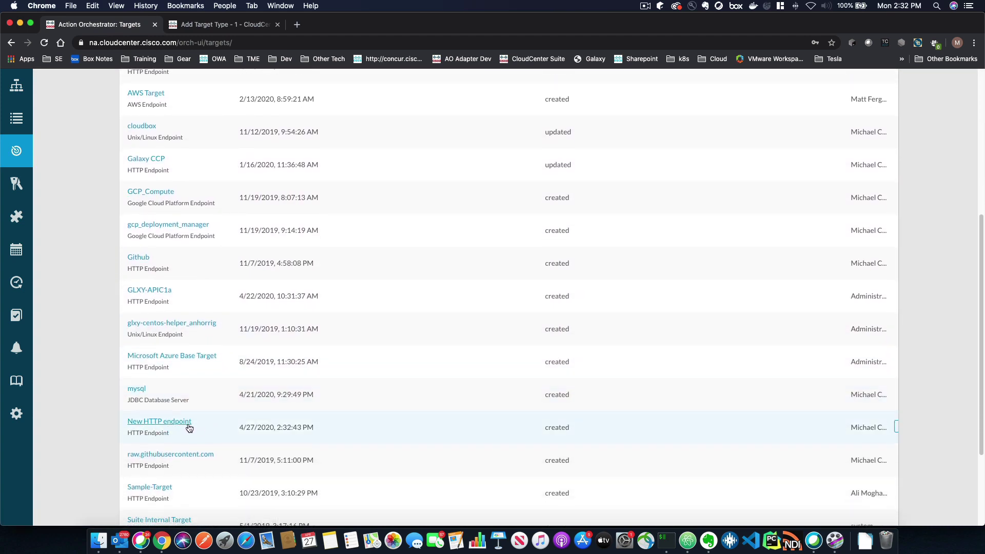
{"action": "scroll", "coordinate": [769, 235], "scroll_direction": "up", "scroll_amount": 6}
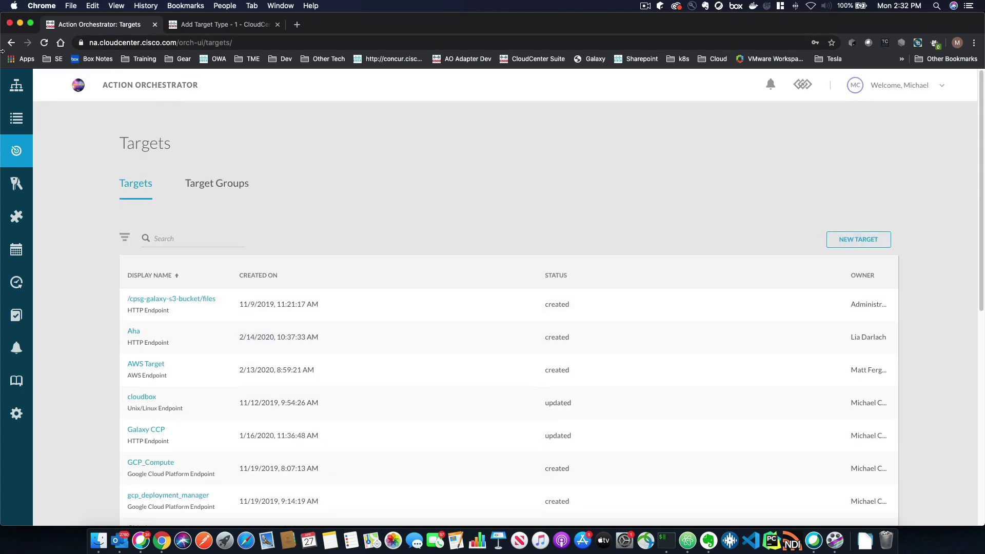
{"action": "left_click", "coordinate": [16, 85]}
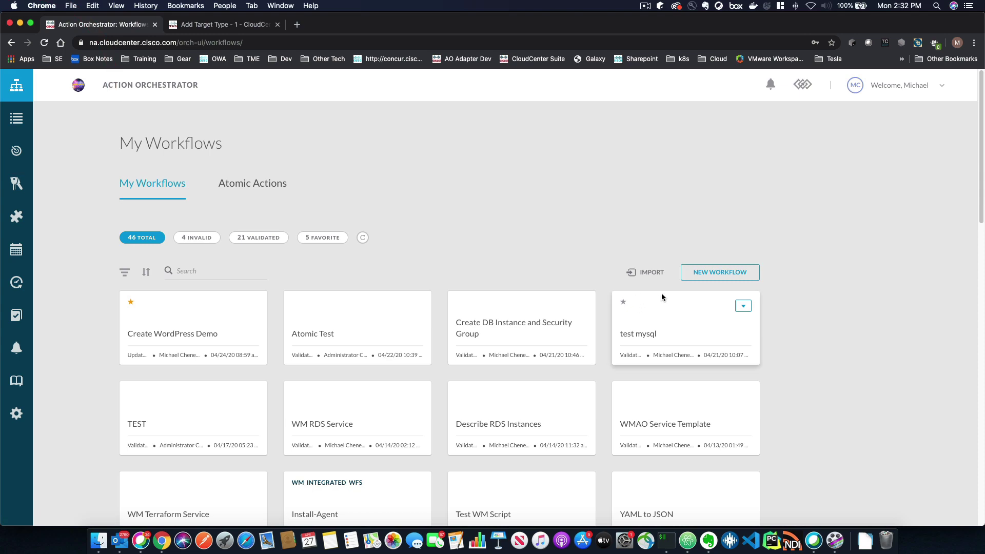
{"action": "left_click", "coordinate": [720, 272]}
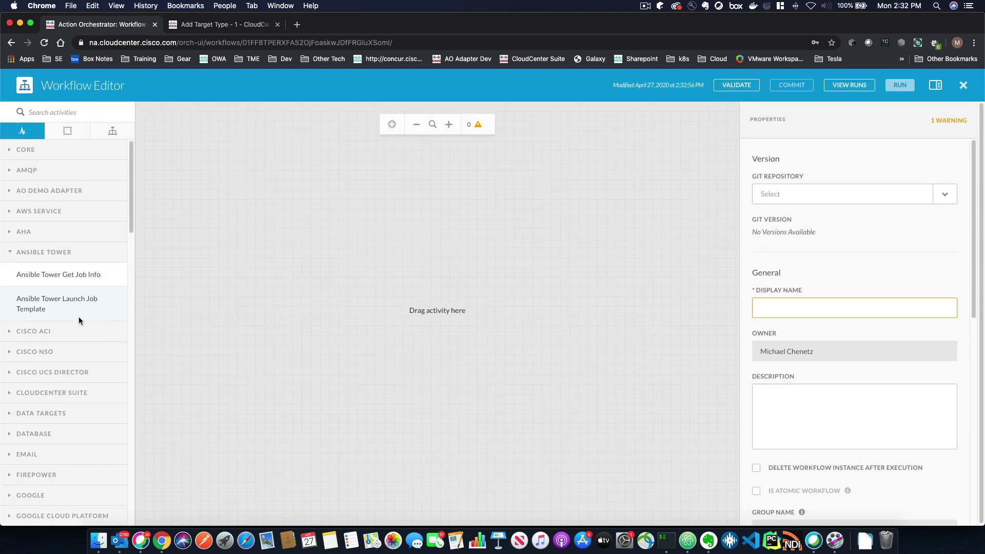
Step: Drag the Web Service HTTP Request activity onto the canvas between START and END
{"action": "scroll", "coordinate": [78, 321], "scroll_direction": "down", "scroll_amount": 5}
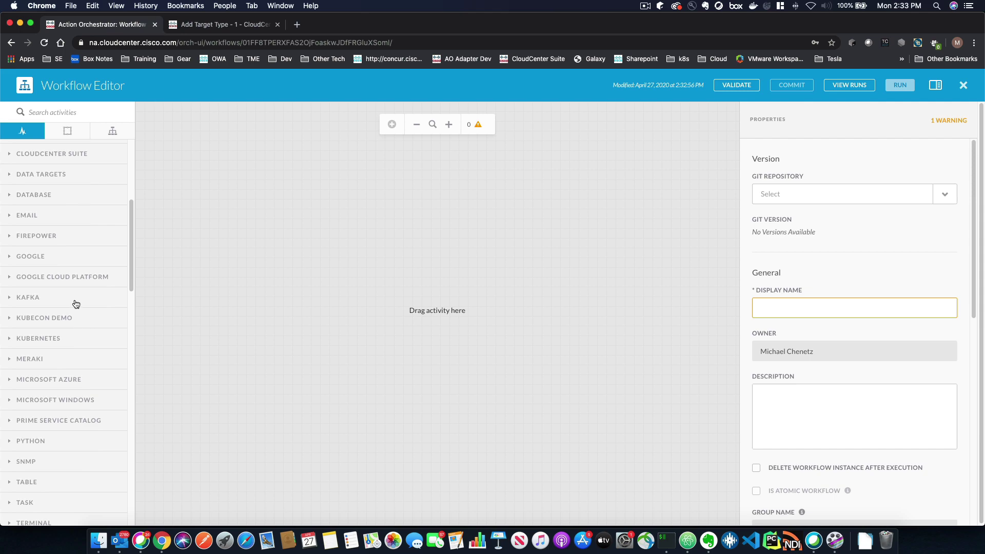
{"action": "scroll", "coordinate": [83, 281], "scroll_direction": "down", "scroll_amount": 10}
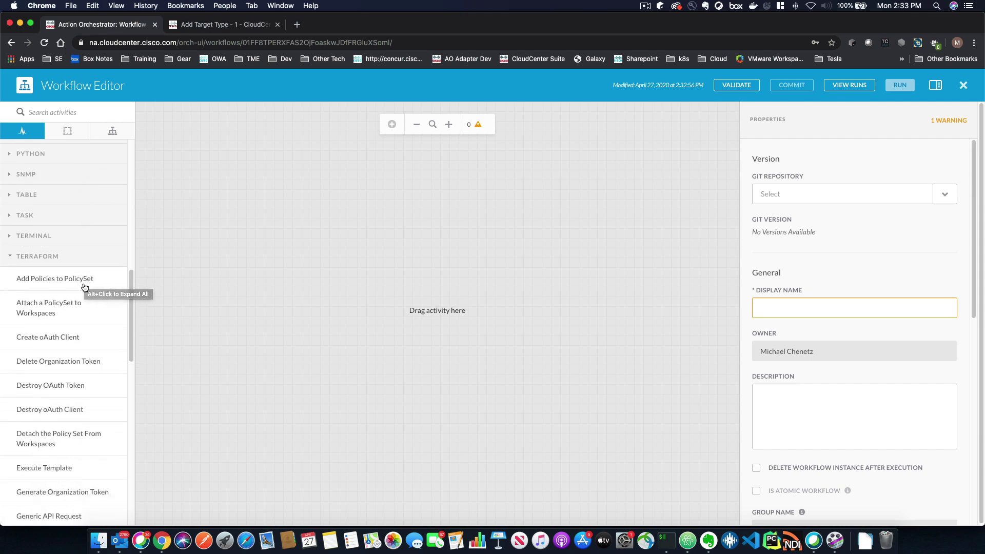
{"action": "scroll", "coordinate": [84, 284], "scroll_direction": "down", "scroll_amount": 5}
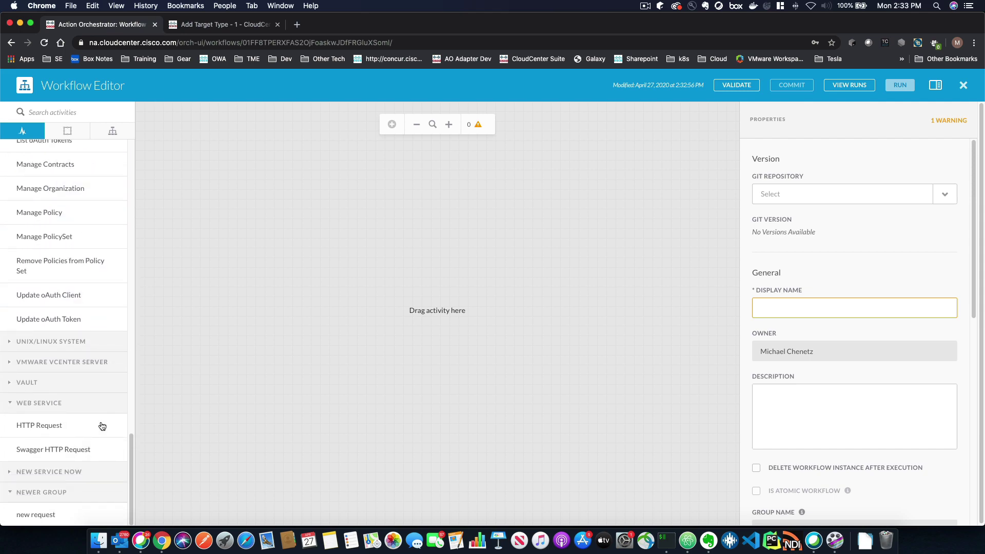
{"action": "left_click_drag", "start_coordinate": [56, 432], "coordinate": [431, 221]}
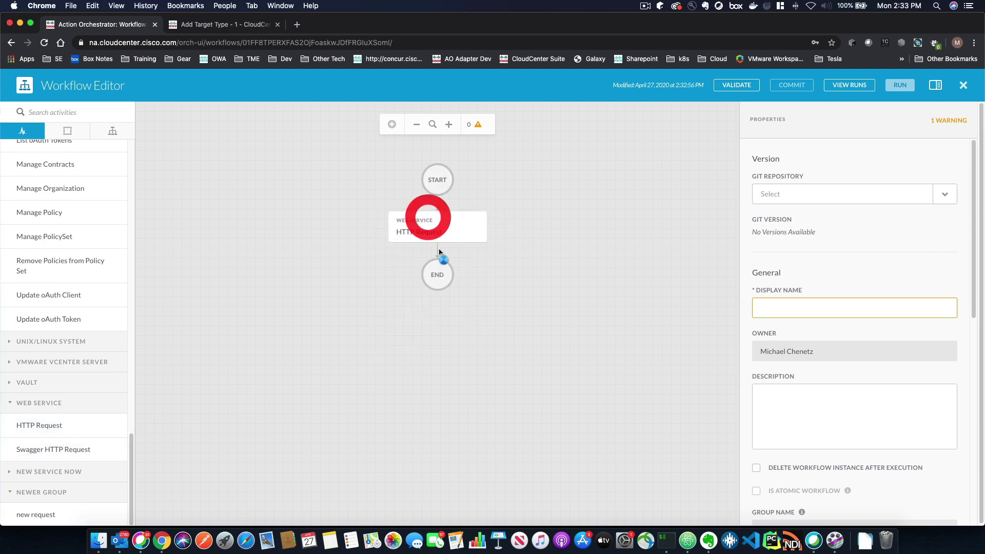
Step: Override the HTTP Request activity's workflow target with New HTTP endpoint
{"action": "left_click", "coordinate": [399, 231]}
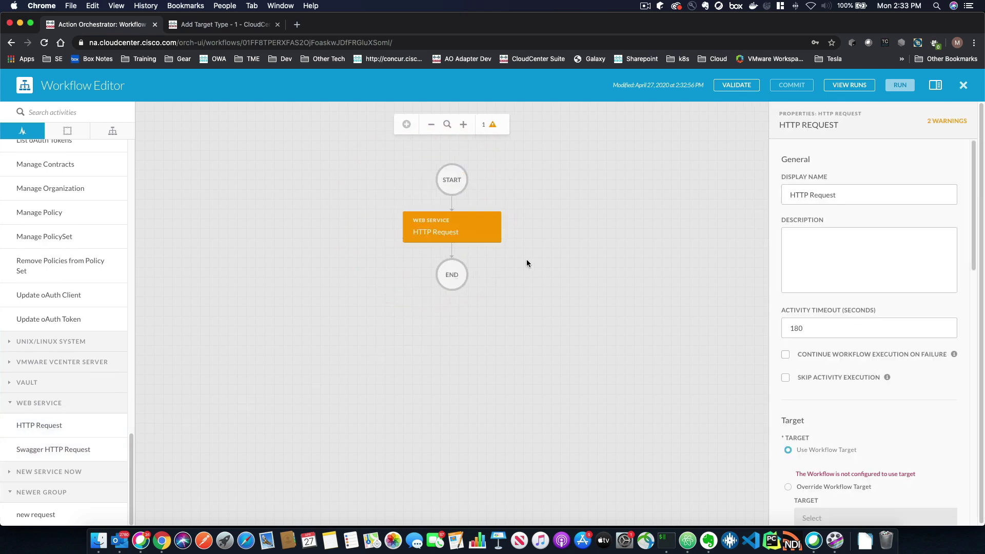
{"action": "scroll", "coordinate": [834, 373], "scroll_direction": "down", "scroll_amount": 5}
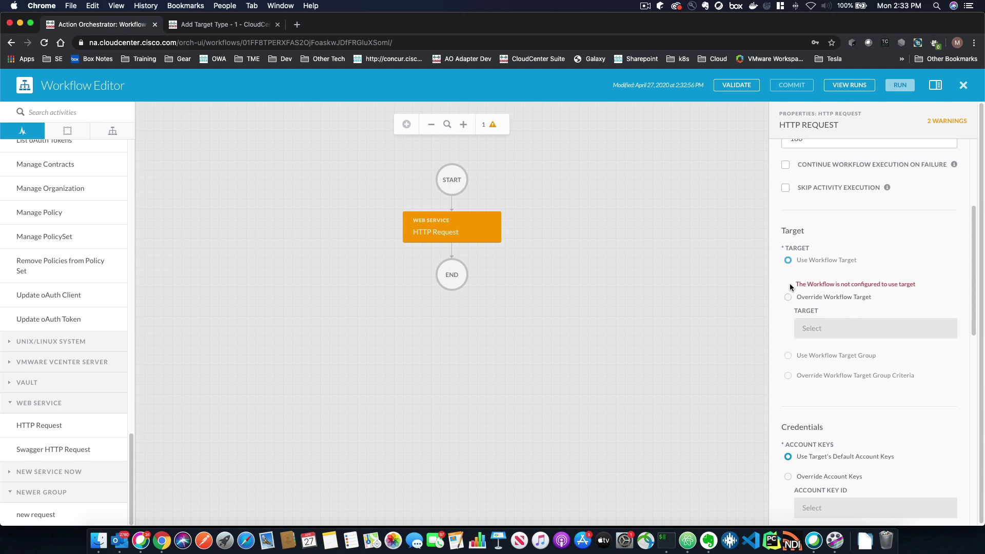
{"action": "left_click", "coordinate": [788, 297]}
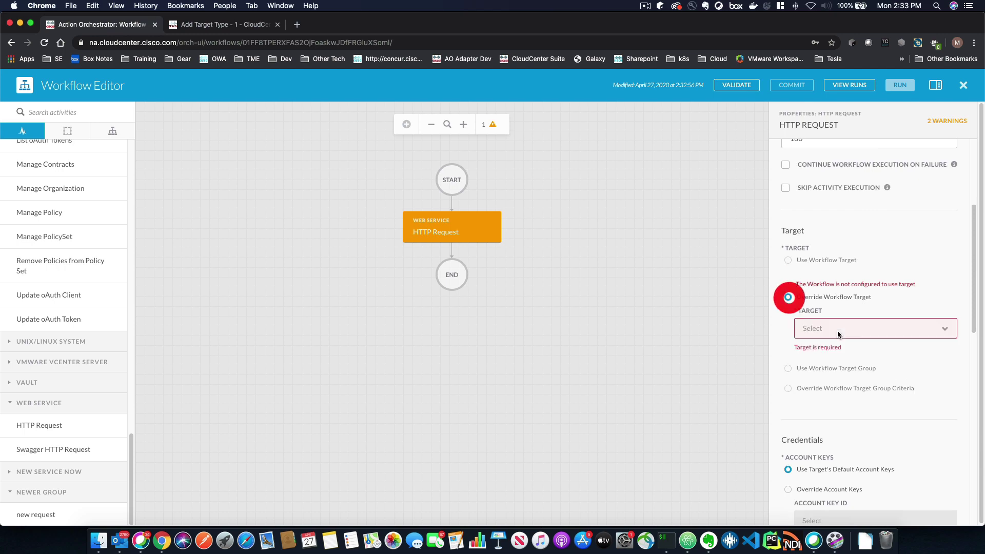
{"action": "left_click", "coordinate": [853, 312]}
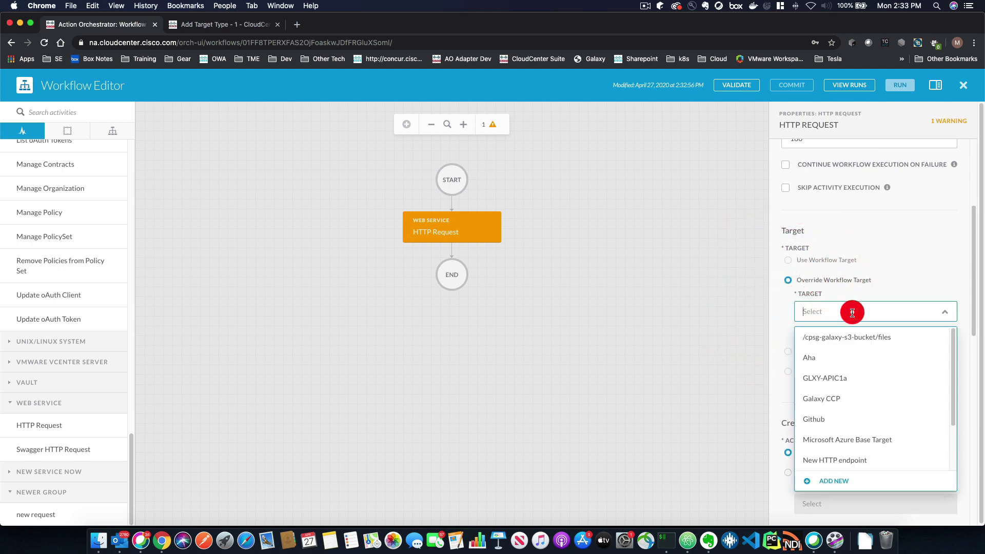
{"action": "left_click", "coordinate": [846, 460]}
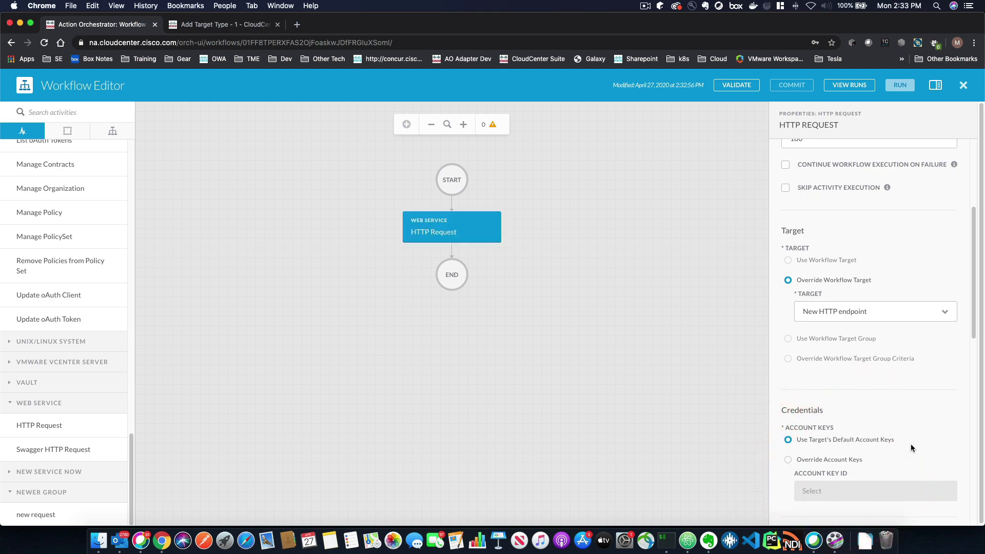
Step: Switch the activity to Override Account Keys, leaving no key chosen
{"action": "left_click", "coordinate": [788, 459]}
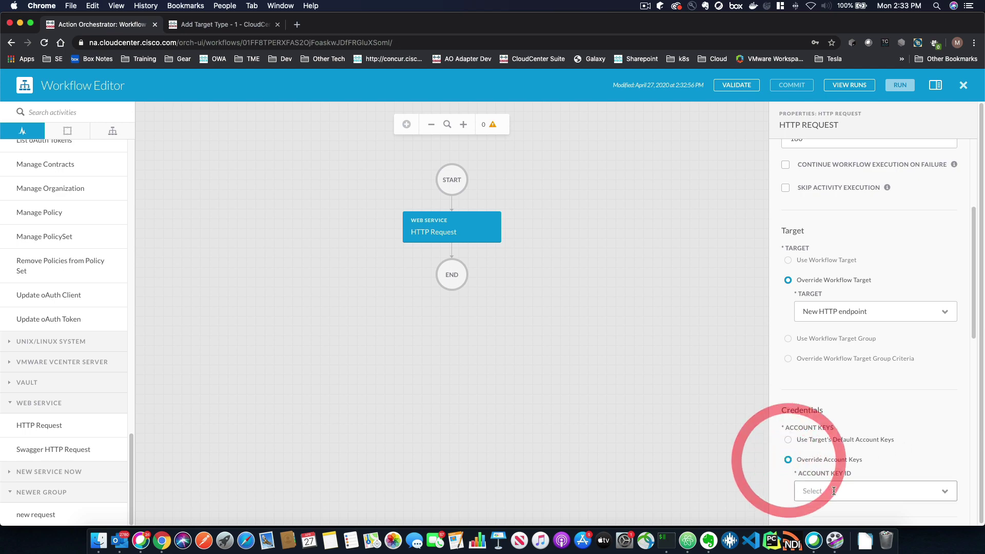
{"action": "left_click", "coordinate": [942, 492]}
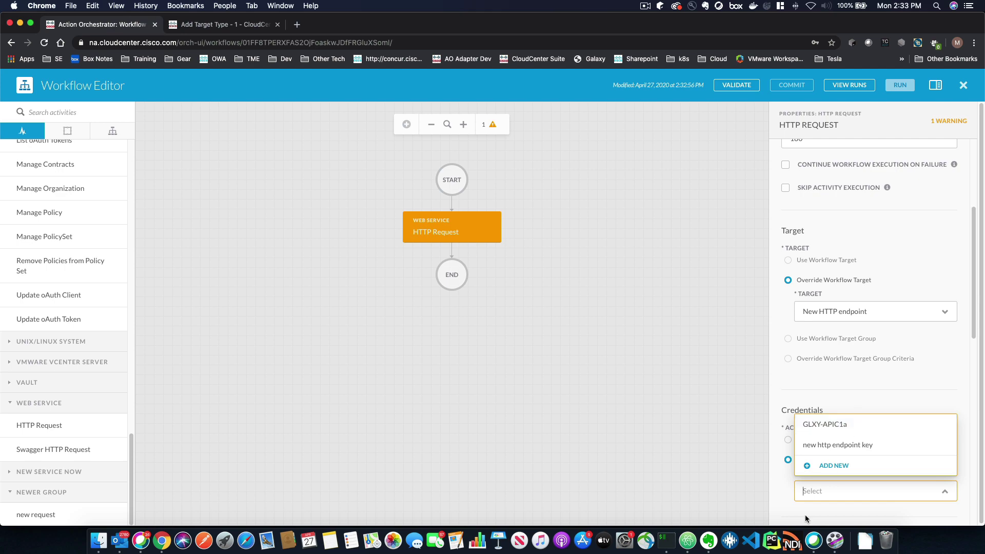
{"action": "left_click", "coordinate": [820, 381]}
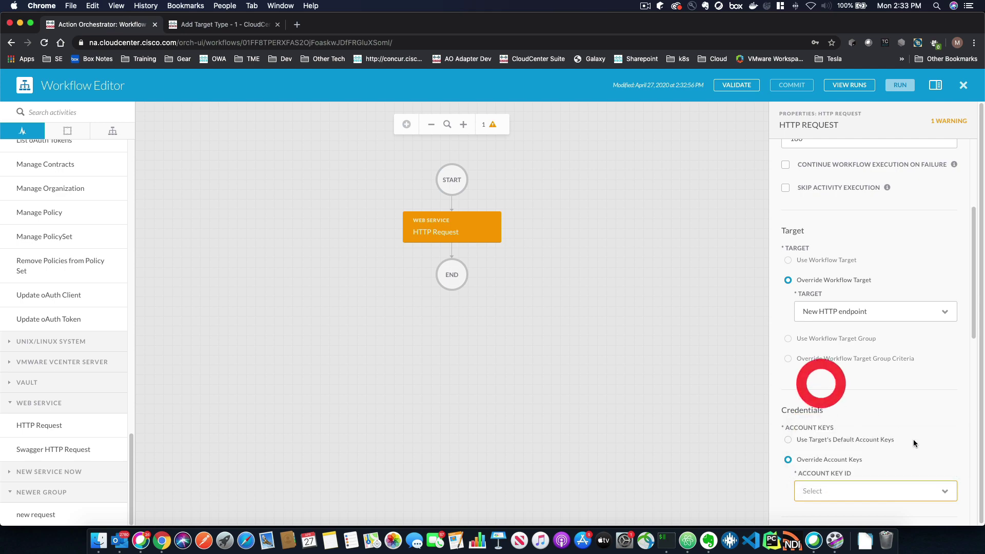